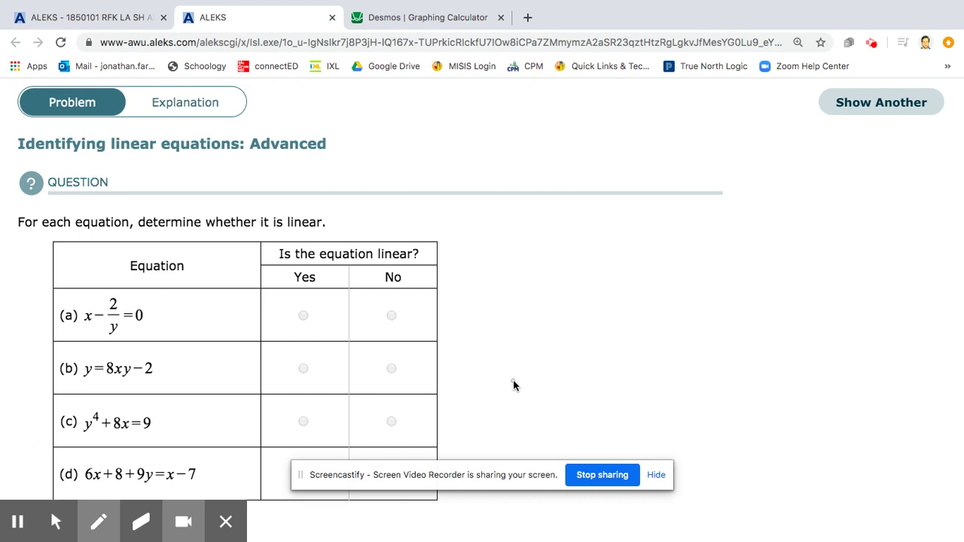
Underline the 'Identifying linear equations' title, box 'linear', and write LIN and NON-L headings.
{"action": "left_click_drag", "start_coordinate": [18, 157], "coordinate": [339, 159]}
{"action": "mouse_move", "coordinate": [108, 160]}
{"action": "left_mouse_down"}
{"action": "mouse_move", "coordinate": [109, 126]}
{"action": "mouse_move", "coordinate": [158, 130]}
{"action": "mouse_move", "coordinate": [159, 159]}
{"action": "left_mouse_up"}
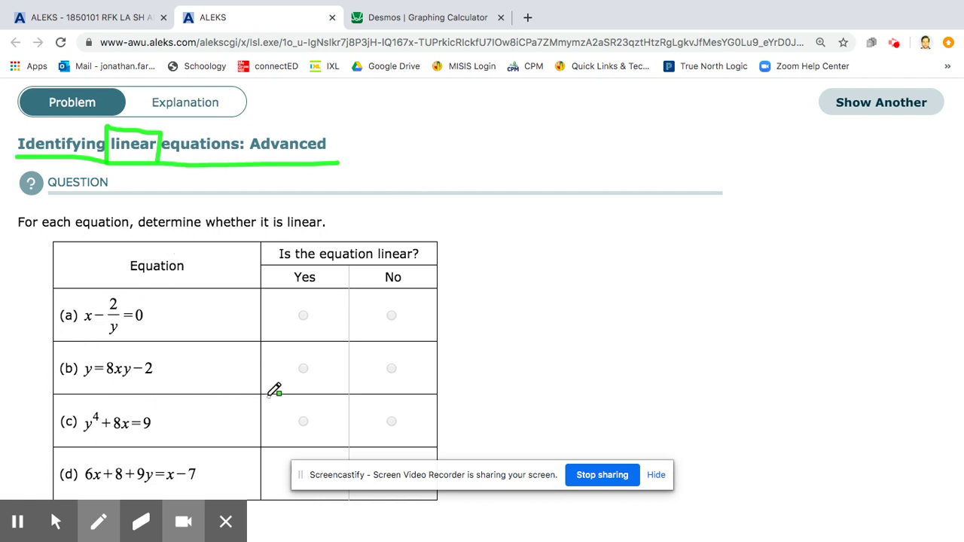
{"action": "mouse_move", "coordinate": [582, 131]}
{"action": "left_mouse_down"}
{"action": "mouse_move", "coordinate": [600, 154]}
{"action": "mouse_move", "coordinate": [611, 131]}
{"action": "mouse_move", "coordinate": [624, 153]}
{"action": "mouse_move", "coordinate": [625, 136]}
{"action": "mouse_move", "coordinate": [642, 156]}
{"action": "mouse_move", "coordinate": [646, 131]}
{"action": "left_mouse_up"}
{"action": "mouse_move", "coordinate": [739, 134]}
{"action": "left_mouse_down"}
{"action": "mouse_move", "coordinate": [739, 155]}
{"action": "mouse_move", "coordinate": [765, 159]}
{"action": "left_mouse_up"}
{"action": "mouse_move", "coordinate": [764, 159]}
{"action": "left_mouse_down"}
{"action": "mouse_move", "coordinate": [764, 129]}
{"action": "mouse_move", "coordinate": [782, 143]}
{"action": "mouse_move", "coordinate": [780, 133]}
{"action": "mouse_move", "coordinate": [794, 158]}
{"action": "mouse_move", "coordinate": [808, 156]}
{"action": "mouse_move", "coordinate": [809, 130]}
{"action": "mouse_move", "coordinate": [843, 156]}
{"action": "mouse_move", "coordinate": [866, 156]}
{"action": "left_mouse_up"}
Draw the vertical divider and heading underline to finish the LIN | NON-L chart, then exit the pen.
{"action": "left_click_drag", "start_coordinate": [709, 119], "coordinate": [716, 468]}
{"action": "left_click_drag", "start_coordinate": [553, 182], "coordinate": [890, 192]}
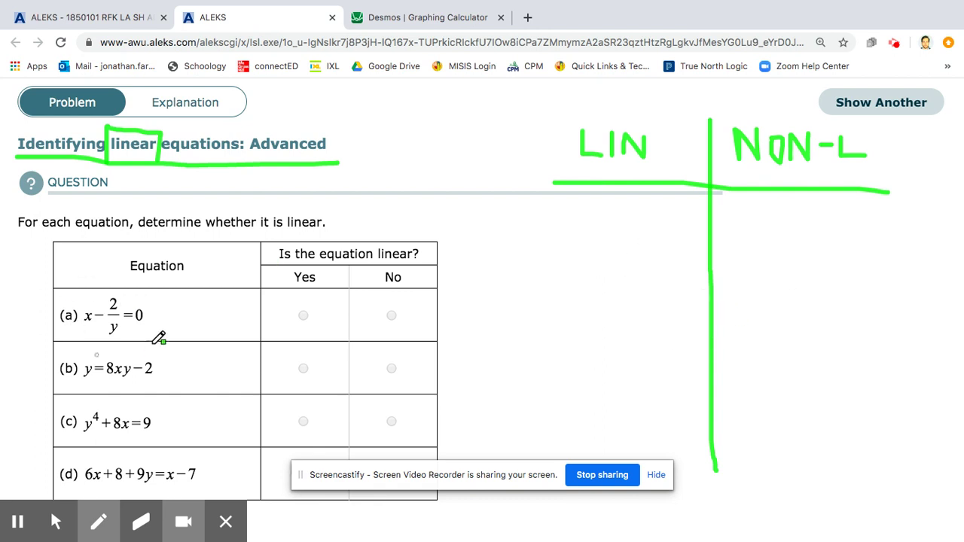
{"action": "mouse_move", "coordinate": [92, 521]}
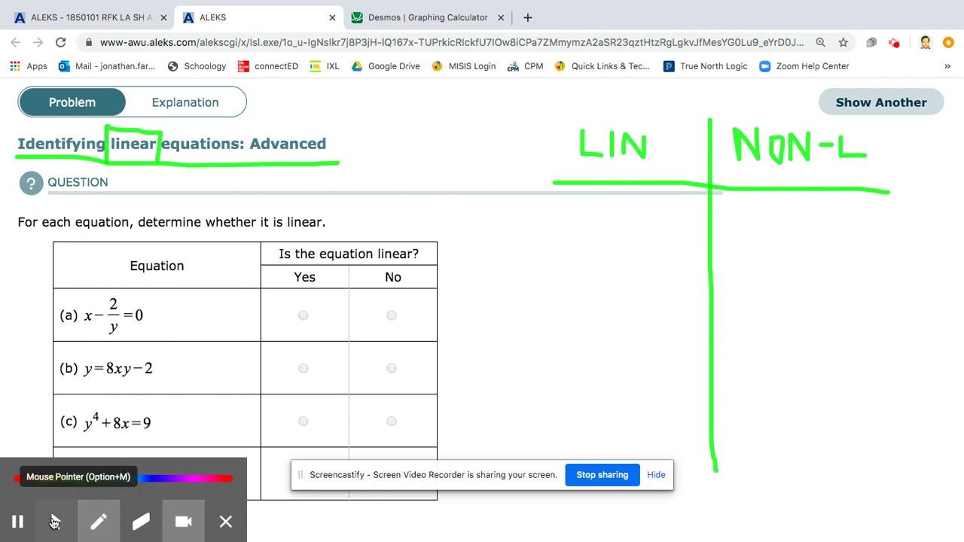
{"action": "left_click", "coordinate": [56, 521]}
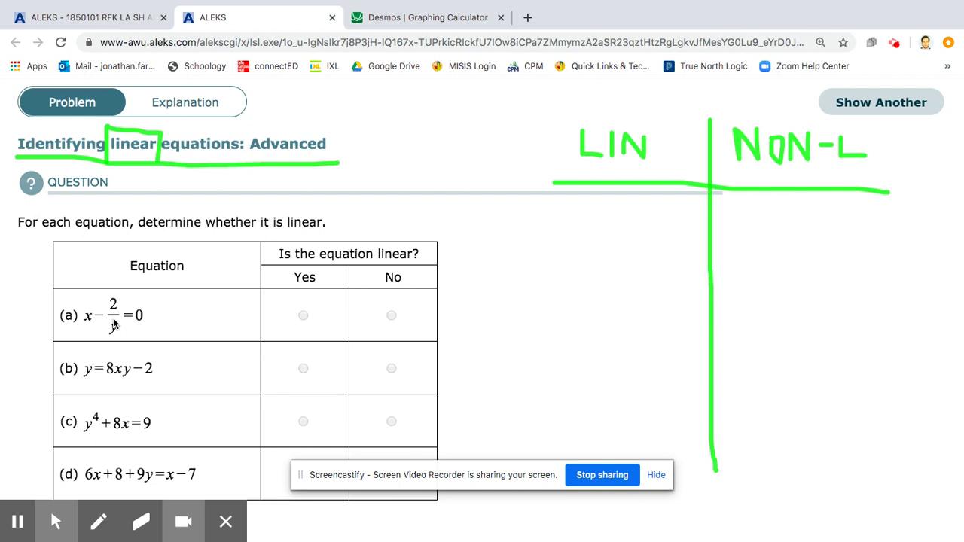
Graph x − 2/y = 0 in Desmos and zoom out to see its curved shape.
{"action": "left_click", "coordinate": [438, 18]}
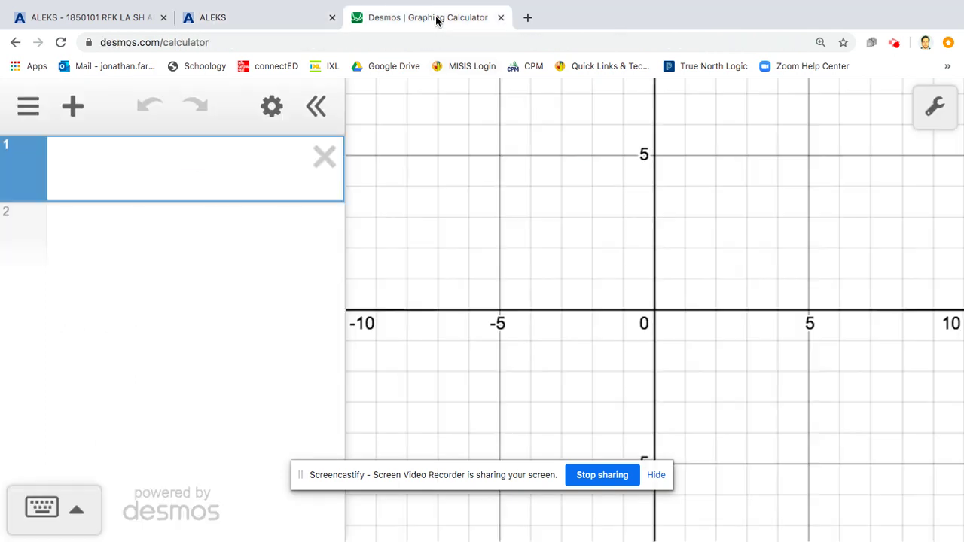
{"action": "type", "text": "x-2"}
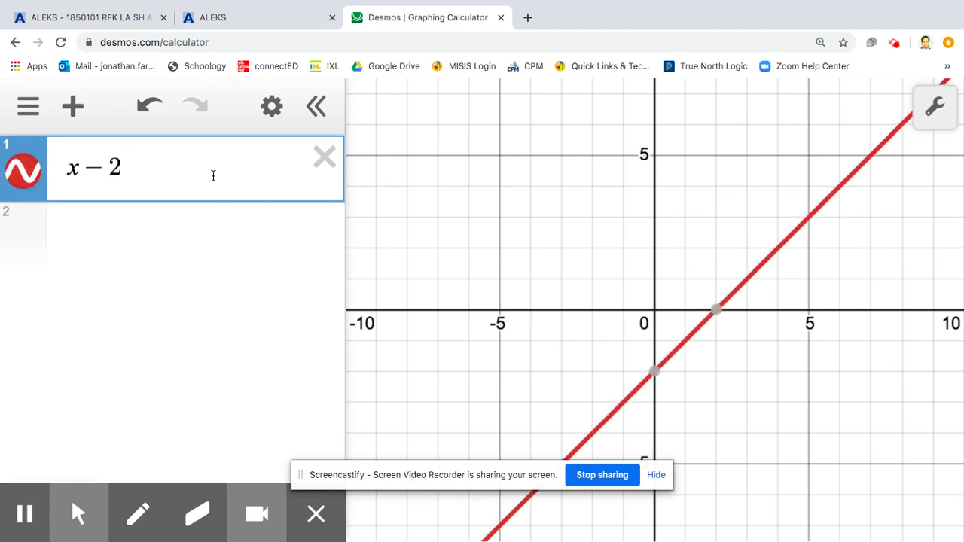
{"action": "type", "text": "/y"}
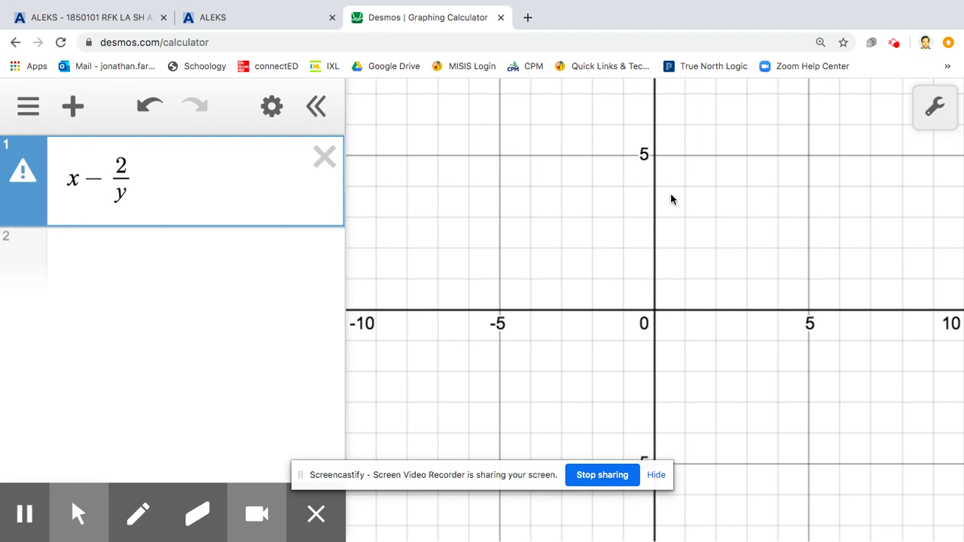
{"action": "scroll", "coordinate": [834, 356], "scroll_direction": "down", "scroll_amount": 5}
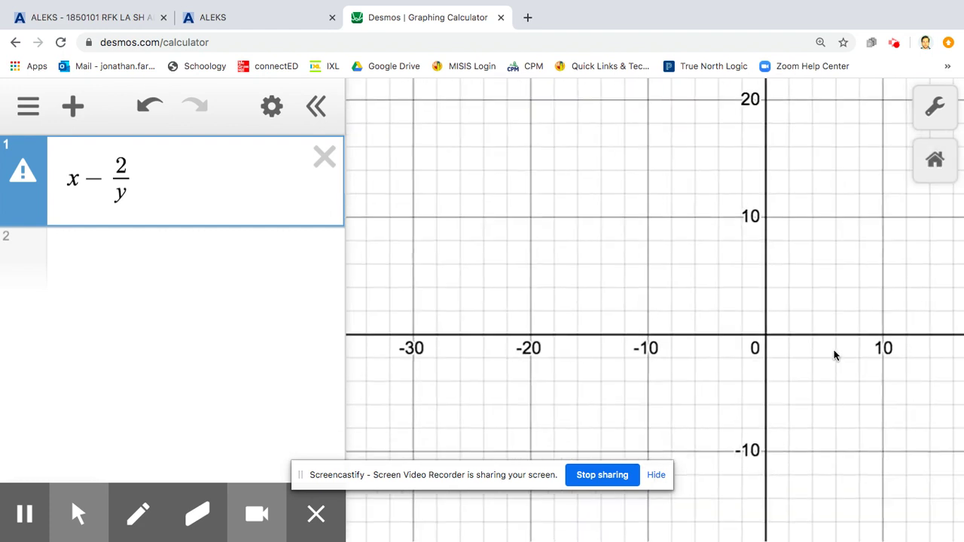
{"action": "scroll", "coordinate": [833, 356], "scroll_direction": "down", "scroll_amount": 4}
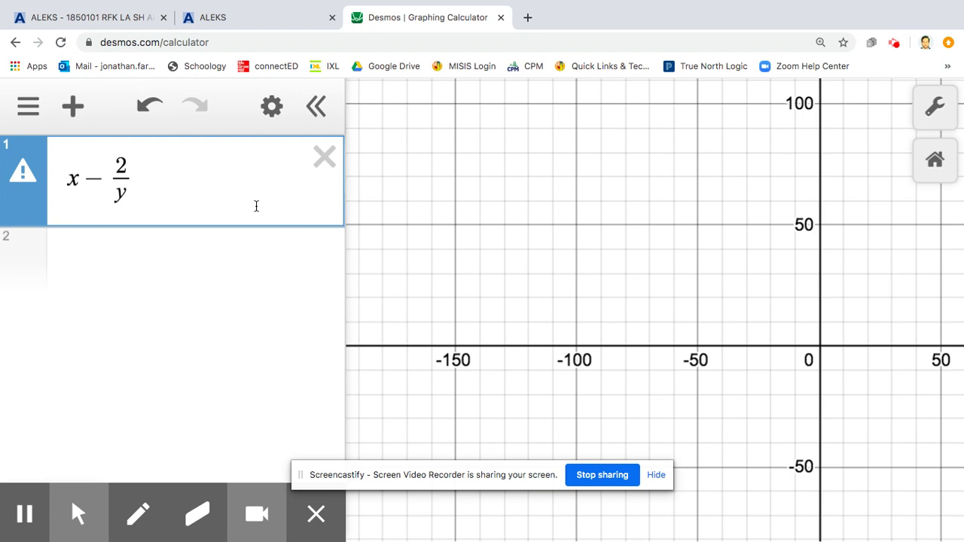
{"action": "type", "text": "0"}
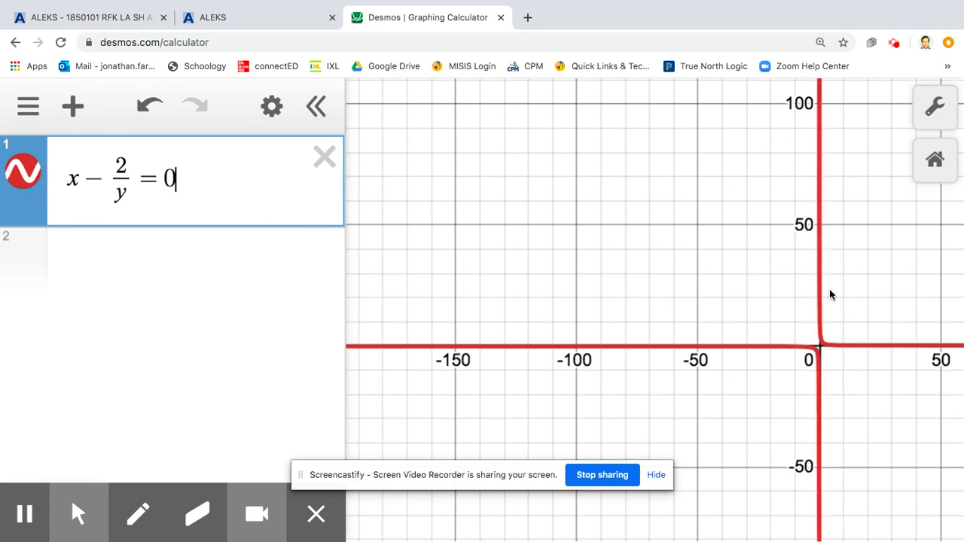
Zoom back in around the origin, highlight the 2/y and x terms, and return to ALEKS.
{"action": "scroll", "coordinate": [823, 324], "scroll_direction": "up", "scroll_amount": 4}
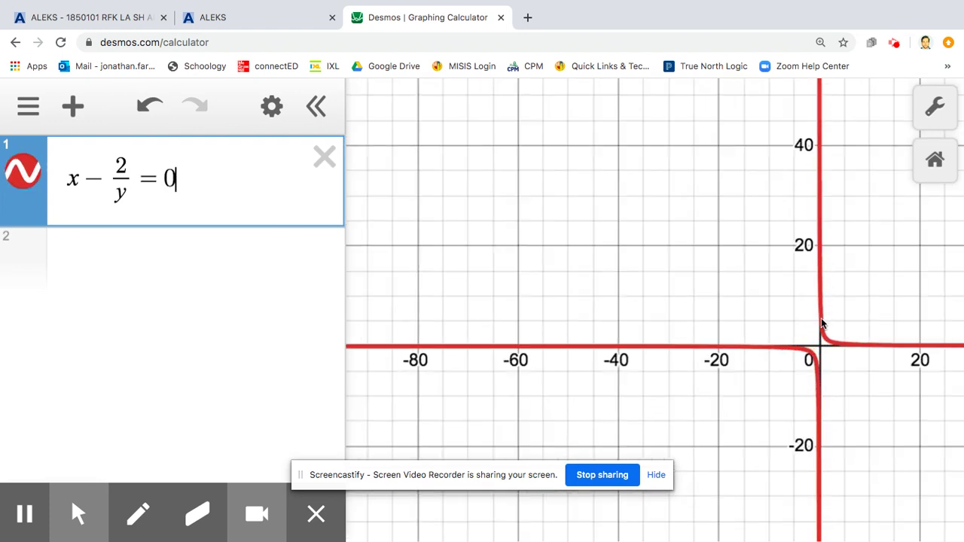
{"action": "scroll", "coordinate": [822, 324], "scroll_direction": "up", "scroll_amount": 3}
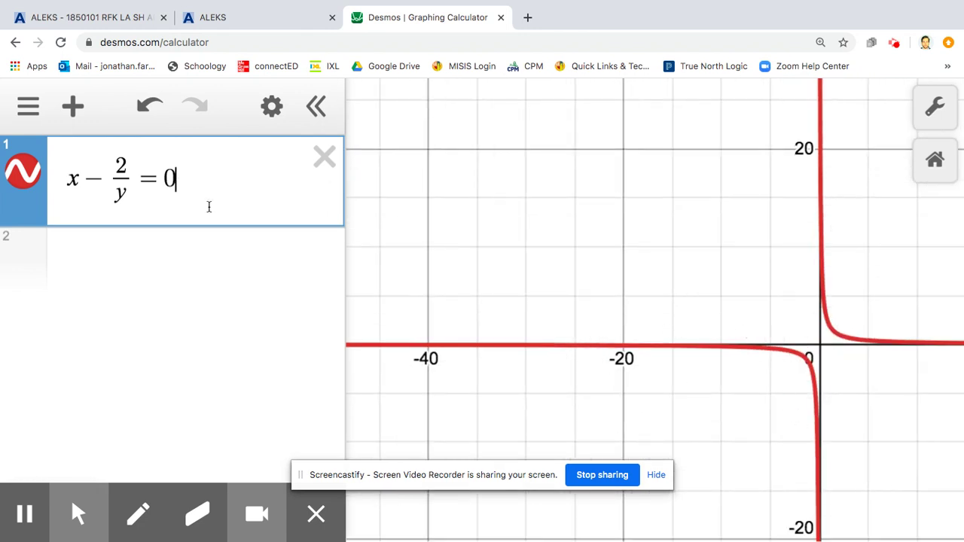
{"action": "left_click_drag", "start_coordinate": [124, 194], "coordinate": [115, 169]}
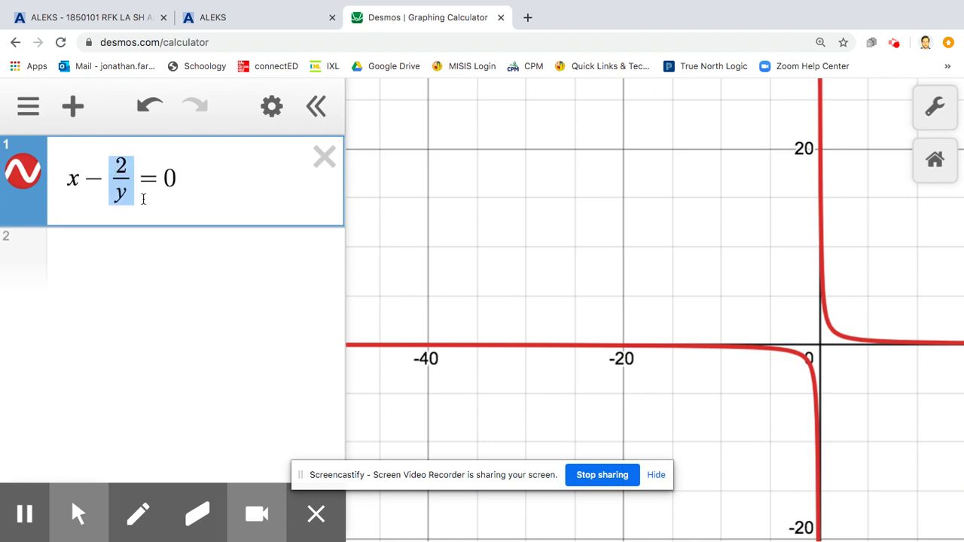
{"action": "double_click", "coordinate": [78, 175]}
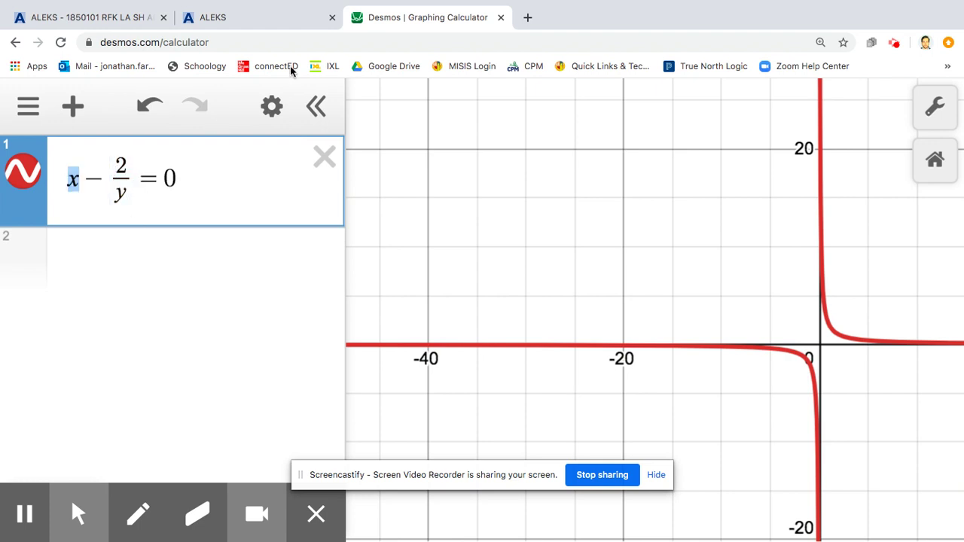
{"action": "left_click", "coordinate": [278, 17]}
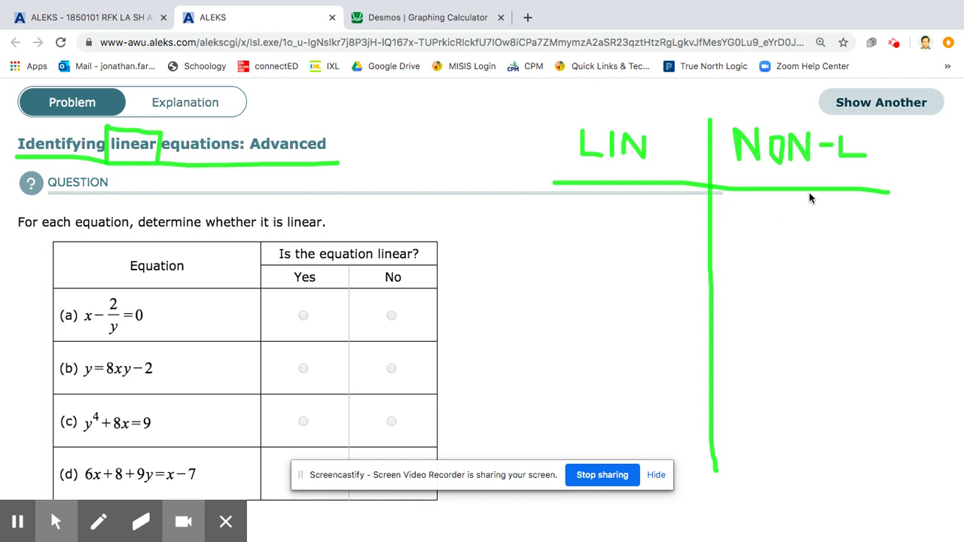
Write 2/y under the NON-L heading with the pen, then go back to Desmos.
{"action": "left_click", "coordinate": [98, 521]}
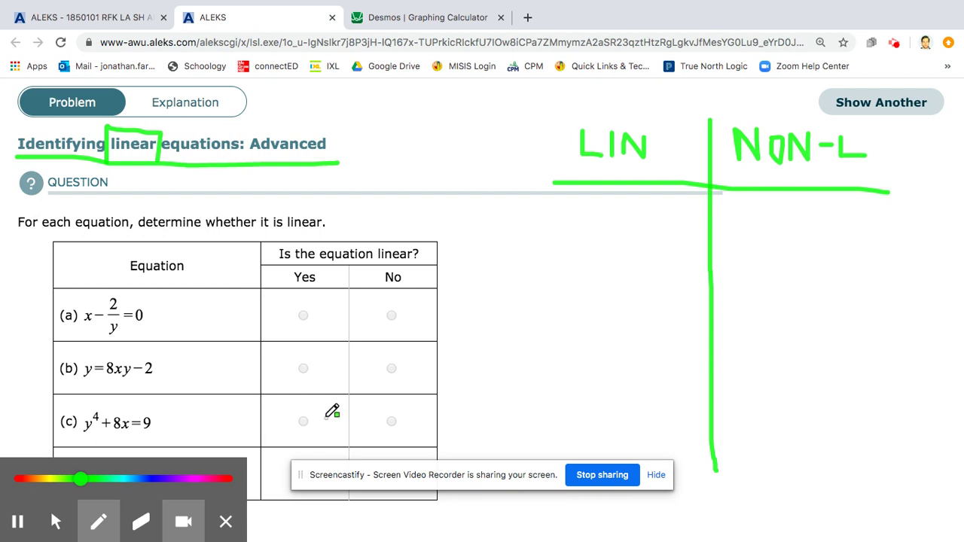
{"action": "mouse_move", "coordinate": [755, 217]}
{"action": "left_mouse_down"}
{"action": "mouse_move", "coordinate": [767, 214]}
{"action": "mouse_move", "coordinate": [761, 230]}
{"action": "mouse_move", "coordinate": [795, 244]}
{"action": "mouse_move", "coordinate": [774, 260]}
{"action": "mouse_move", "coordinate": [769, 289]}
{"action": "left_mouse_up"}
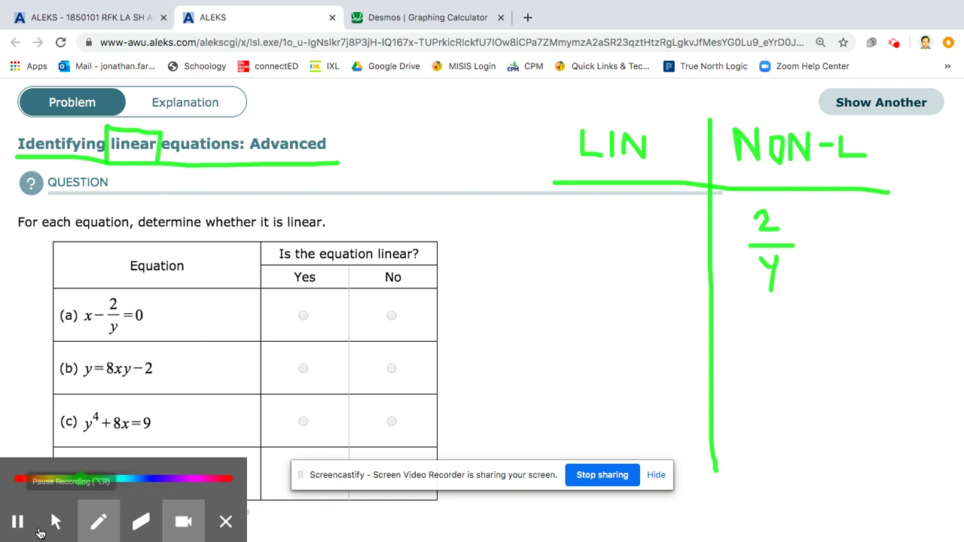
{"action": "left_click", "coordinate": [56, 521]}
{"action": "left_click", "coordinate": [422, 17]}
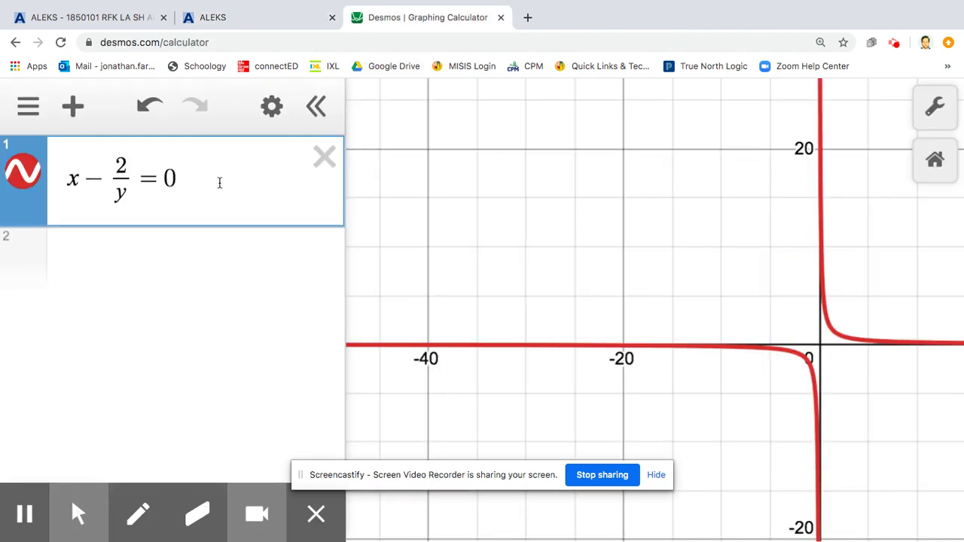
Replace the Desmos expression with y = 8xy − 2.
{"action": "left_click_drag", "start_coordinate": [219, 182], "coordinate": [67, 181]}
{"action": "type", "text": "y=8"}
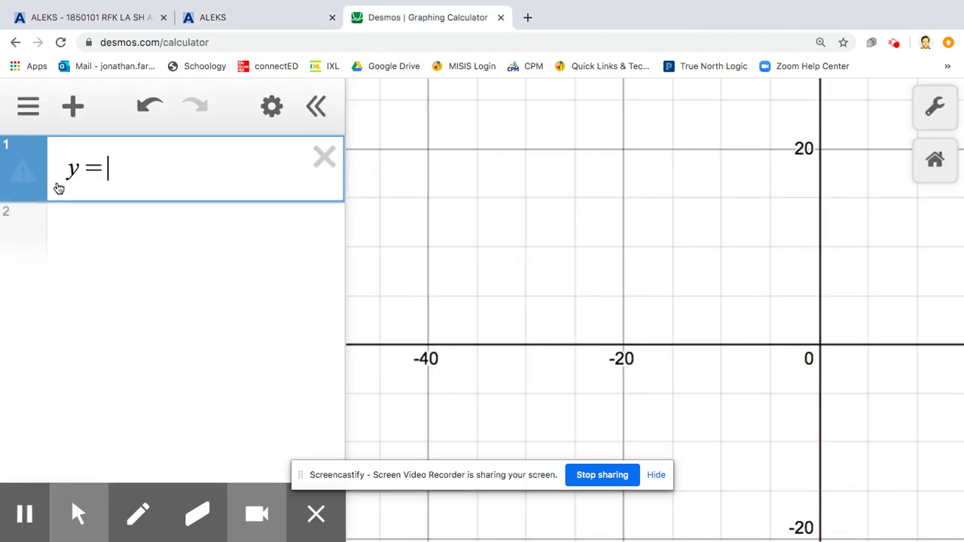
{"action": "type", "text": "xy"}
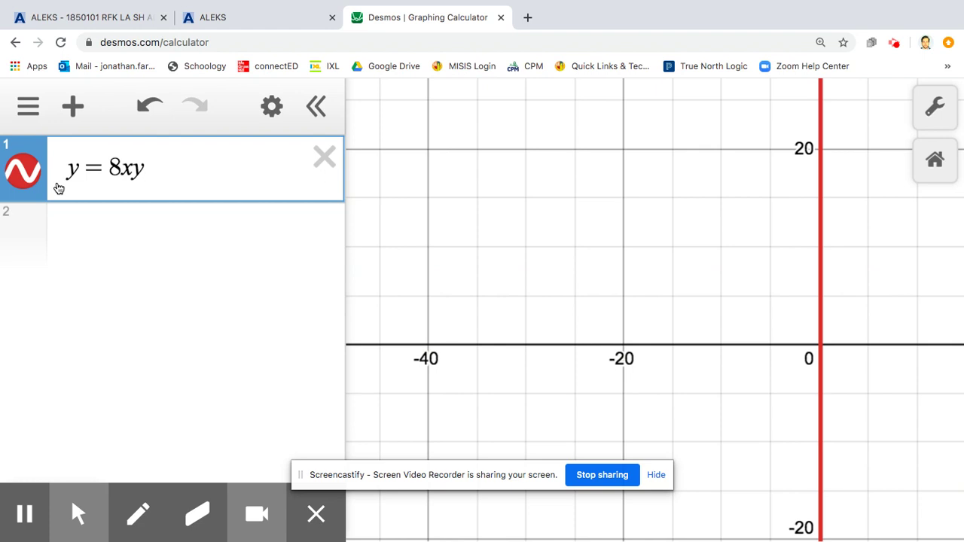
{"action": "type", "text": "-2"}
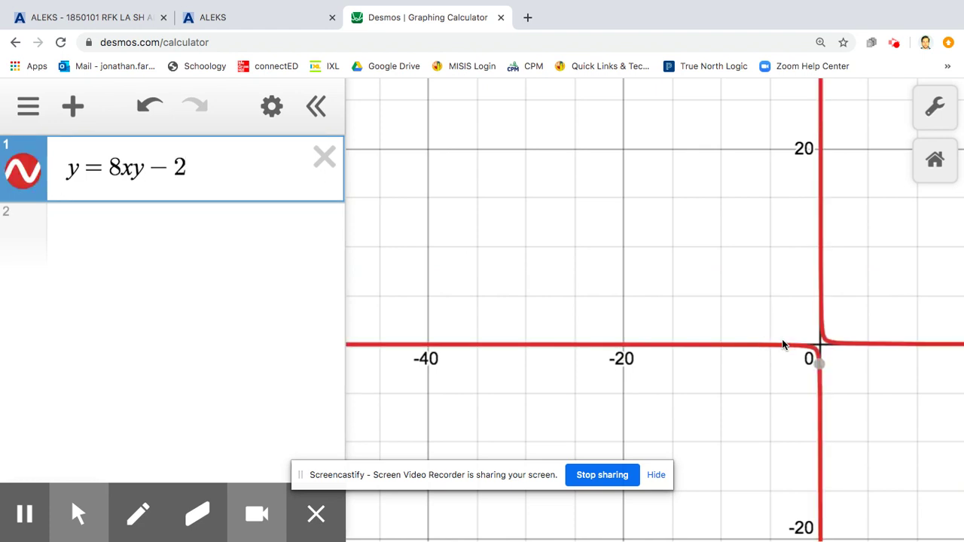
{"action": "mouse_move", "coordinate": [825, 364]}
Highlight the xy term several times to point it out, then return to ALEKS.
{"action": "left_click_drag", "start_coordinate": [143, 168], "coordinate": [122, 168]}
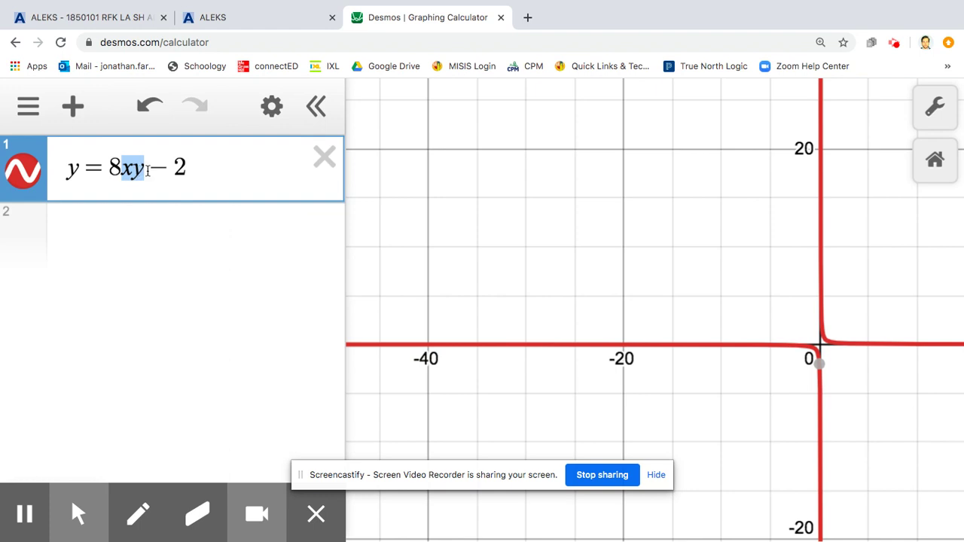
{"action": "left_click", "coordinate": [146, 170]}
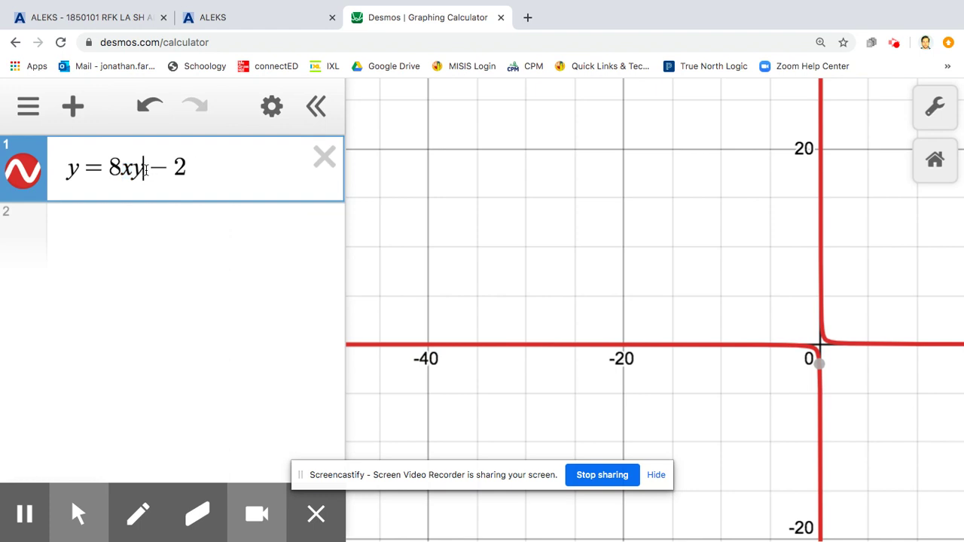
{"action": "left_click_drag", "start_coordinate": [146, 171], "coordinate": [122, 170]}
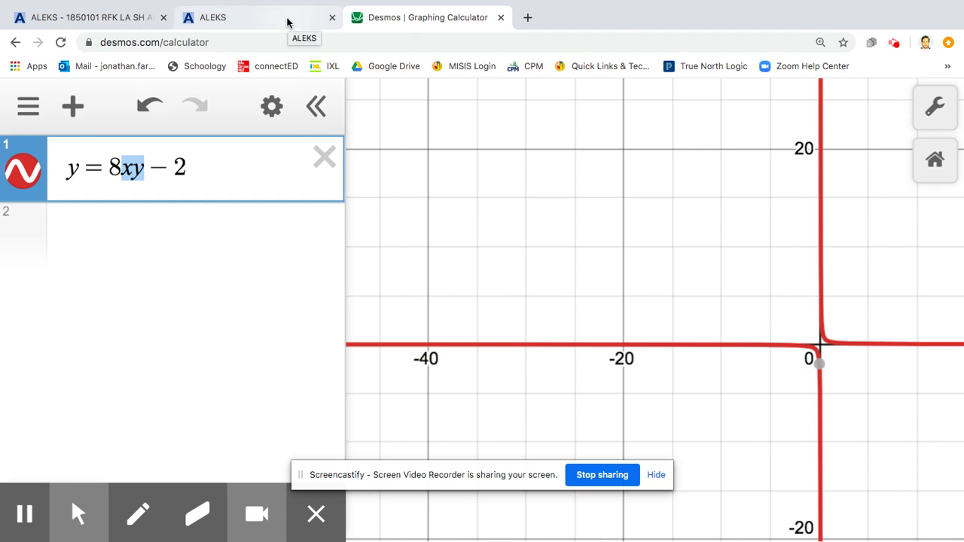
{"action": "left_click", "coordinate": [149, 167]}
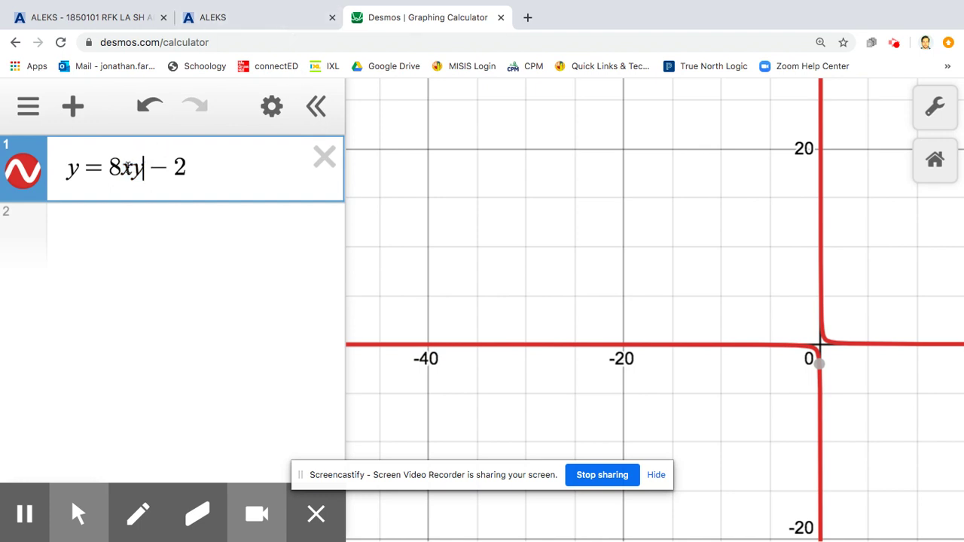
{"action": "double_click", "coordinate": [128, 168]}
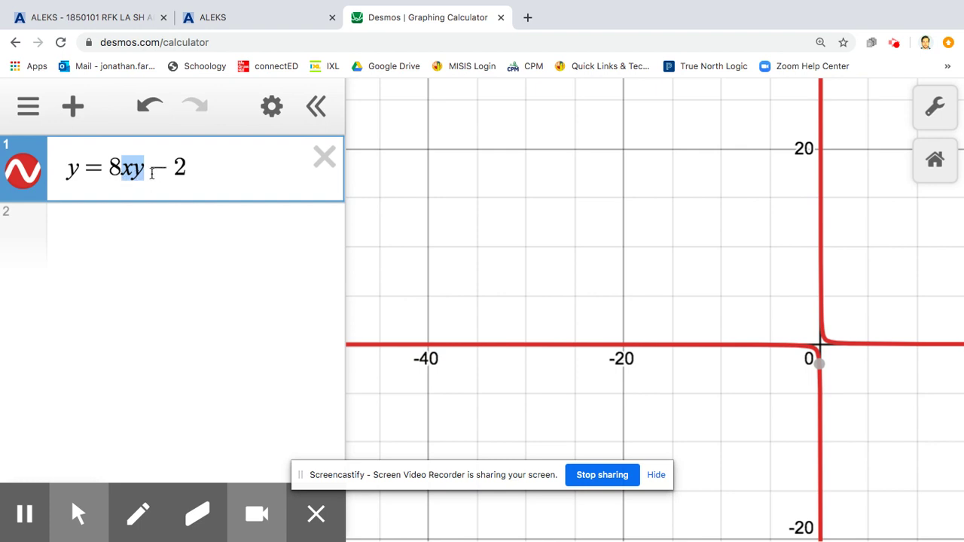
{"action": "left_click", "coordinate": [132, 168]}
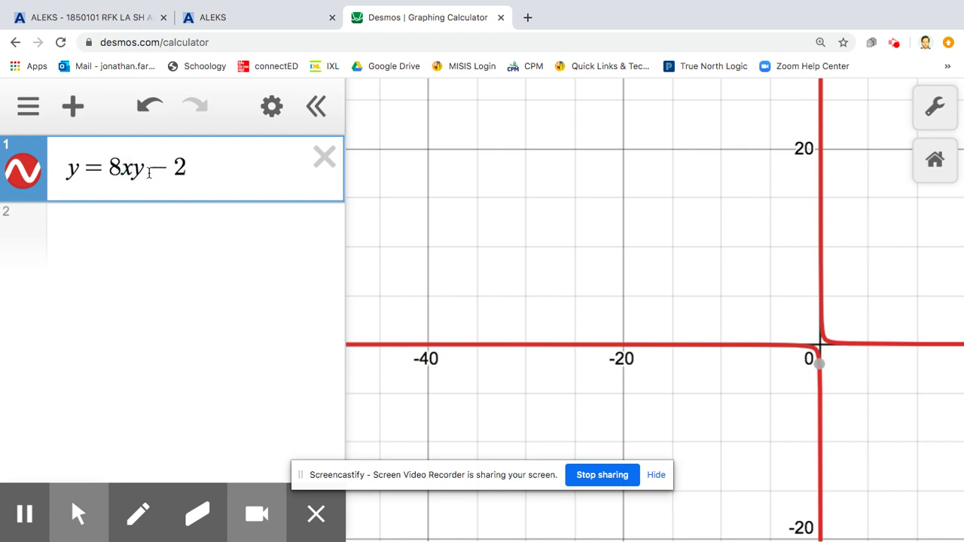
{"action": "left_click", "coordinate": [268, 22]}
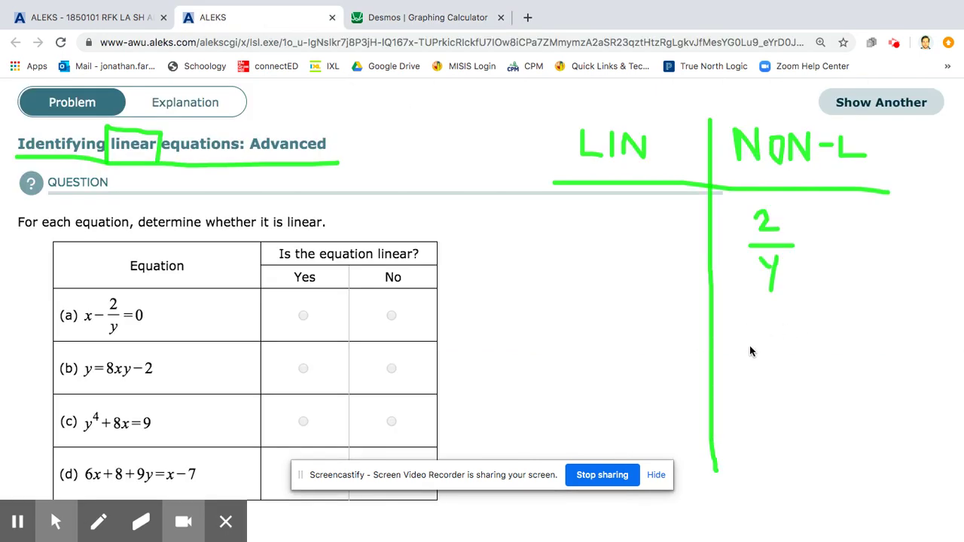
Write xy below 2/y in the NON-L column with the pen, then exit the pen.
{"action": "left_click", "coordinate": [98, 521]}
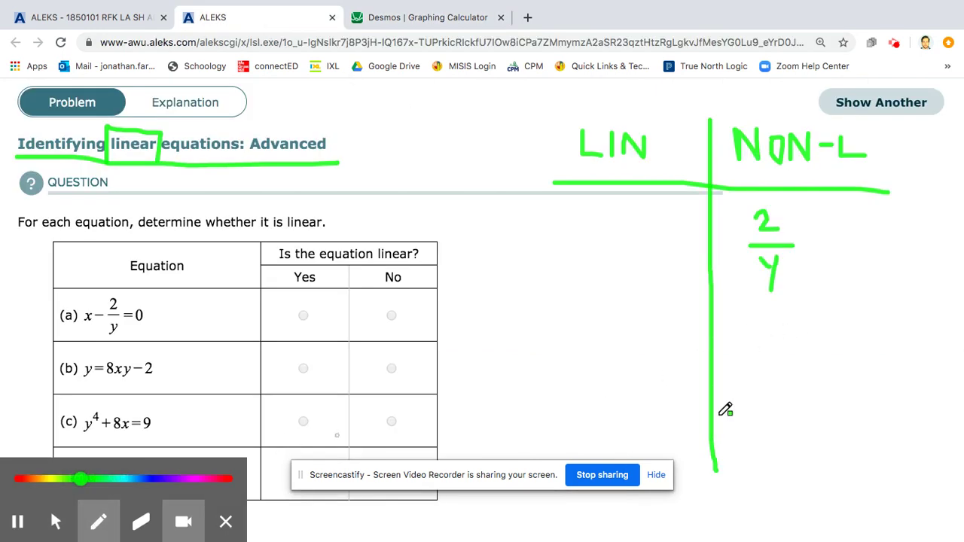
{"action": "mouse_move", "coordinate": [768, 332]}
{"action": "left_mouse_down"}
{"action": "mouse_move", "coordinate": [746, 347]}
{"action": "mouse_move", "coordinate": [794, 350]}
{"action": "mouse_move", "coordinate": [792, 381]}
{"action": "left_mouse_up"}
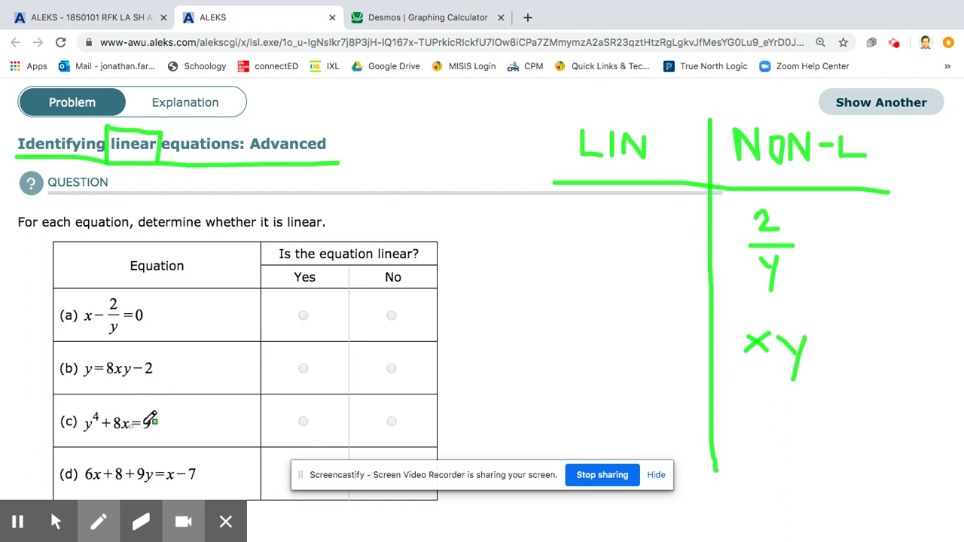
{"action": "left_click", "coordinate": [55, 520]}
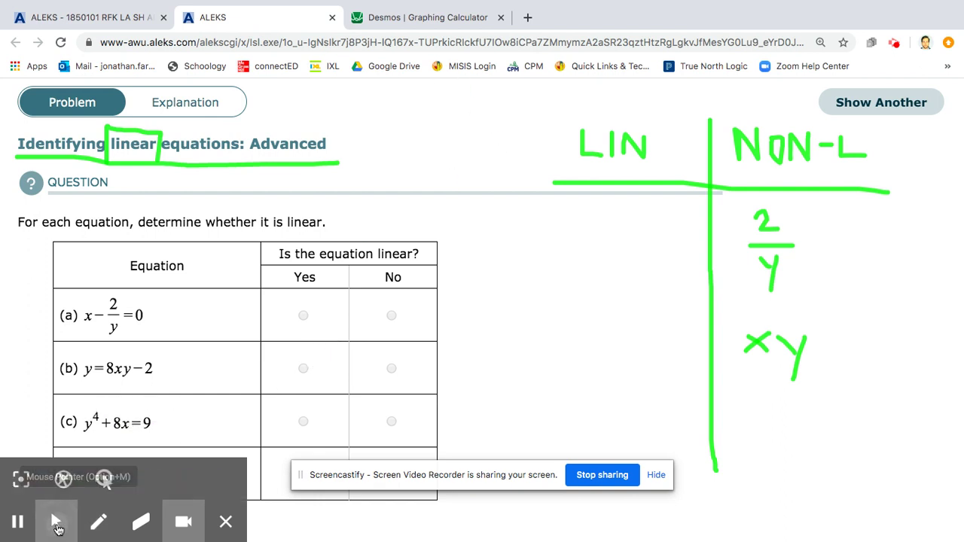
In Desmos, change the equation to y⁴ + 8x = 9.
{"action": "mouse_move", "coordinate": [399, 31]}
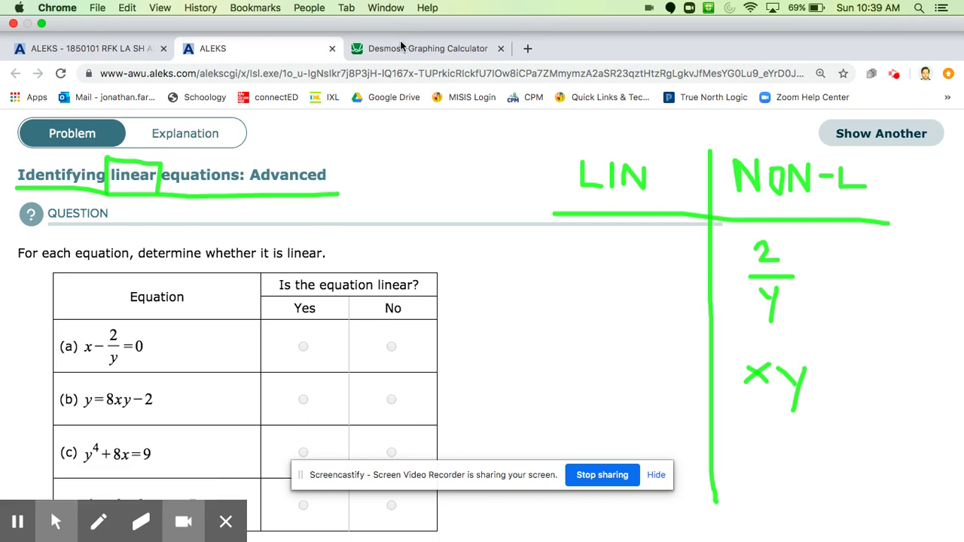
{"action": "left_click", "coordinate": [402, 47]}
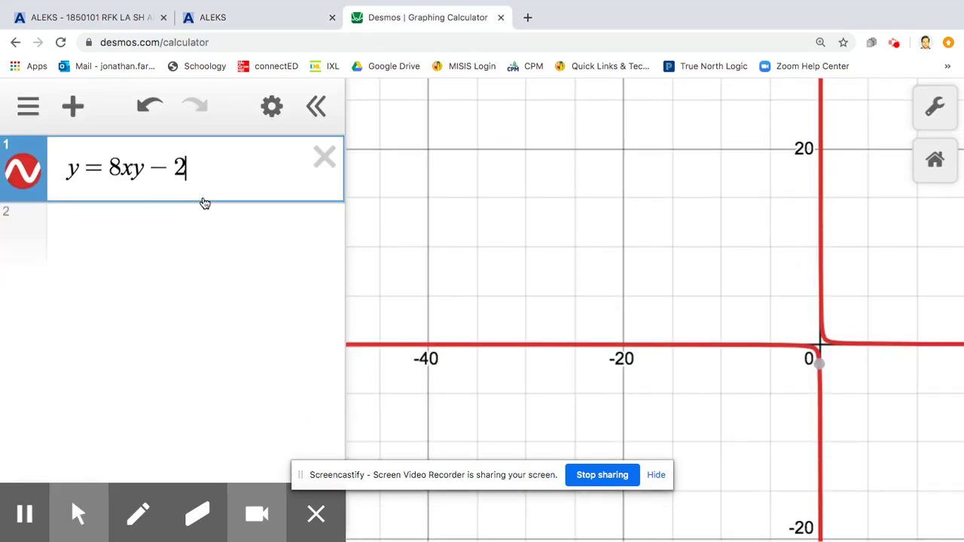
{"action": "left_click_drag", "start_coordinate": [202, 172], "coordinate": [86, 172]}
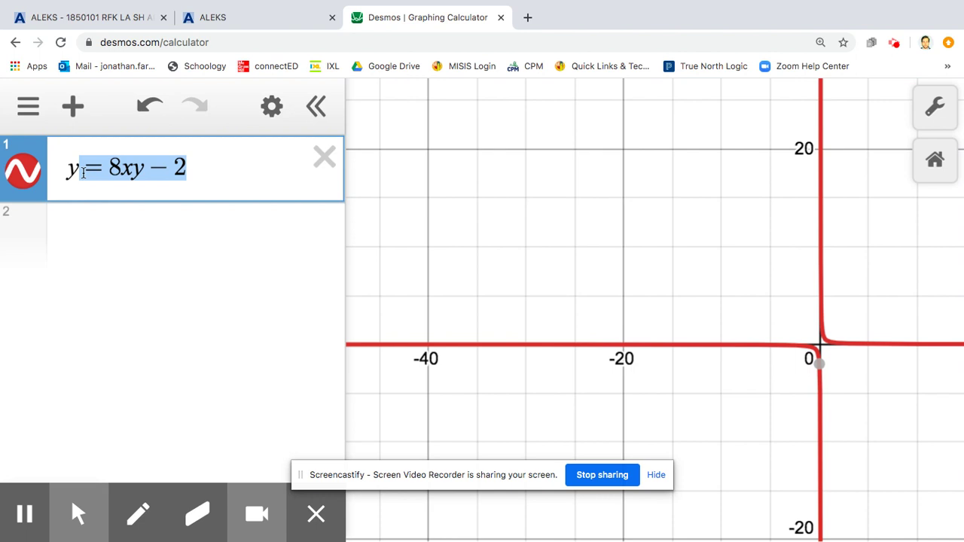
{"action": "type", "text": "^"}
{"action": "key", "text": "BackSpace"}
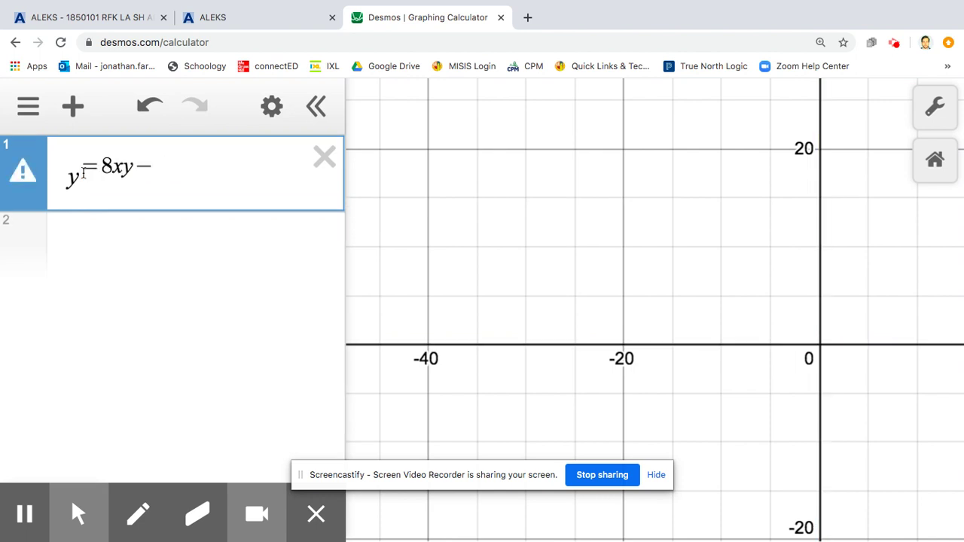
{"action": "key", "text": "BackSpace"}
{"action": "key", "text": "BackSpace"}
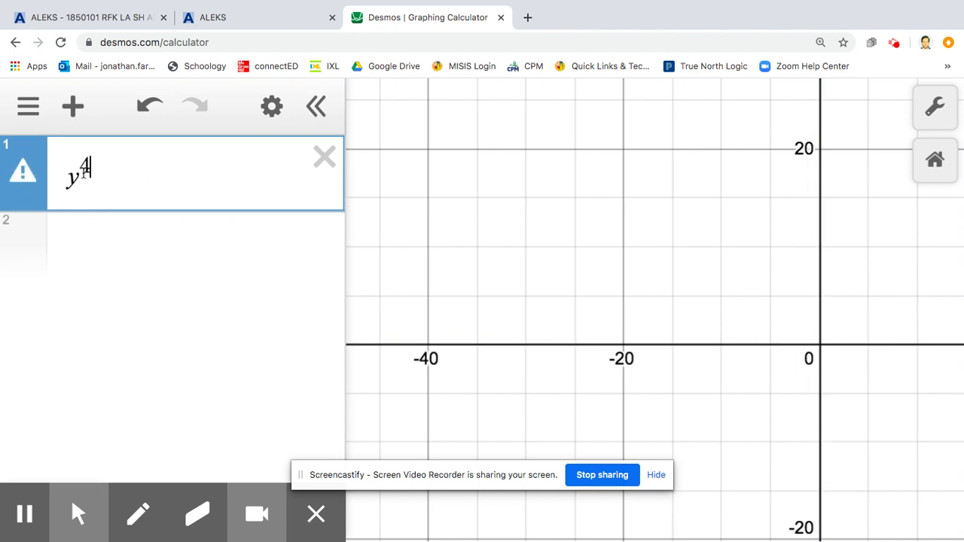
{"action": "type", "text": "8x = 9"}
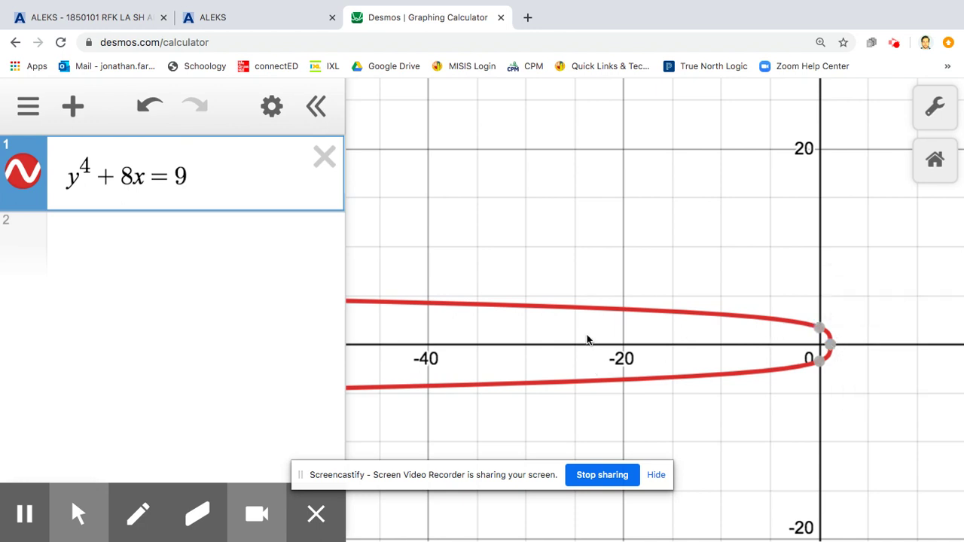
Highlight the exponent 4 and the y⁴ term, then return to ALEKS.
{"action": "double_click", "coordinate": [86, 168]}
{"action": "left_click", "coordinate": [97, 169]}
{"action": "left_click_drag", "start_coordinate": [80, 173], "coordinate": [60, 185]}
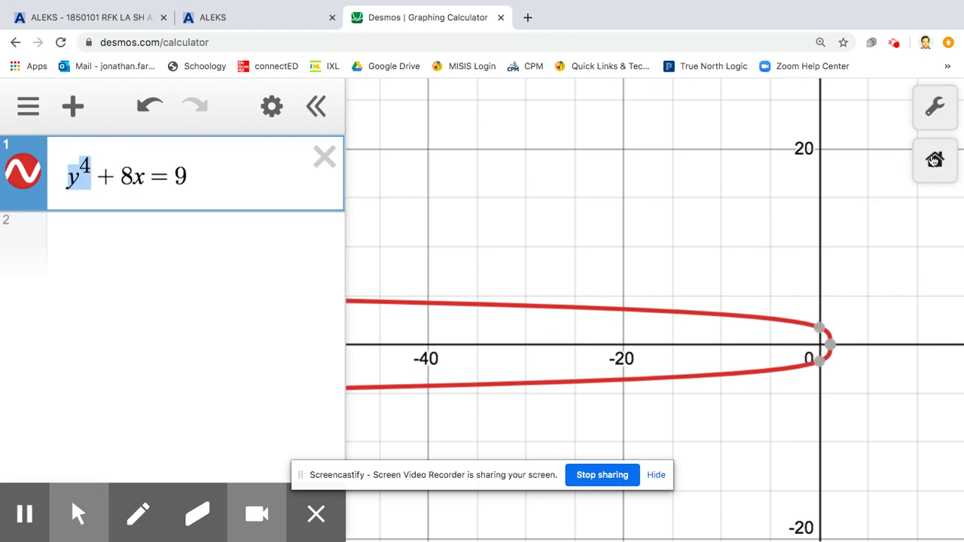
{"action": "left_click", "coordinate": [271, 23]}
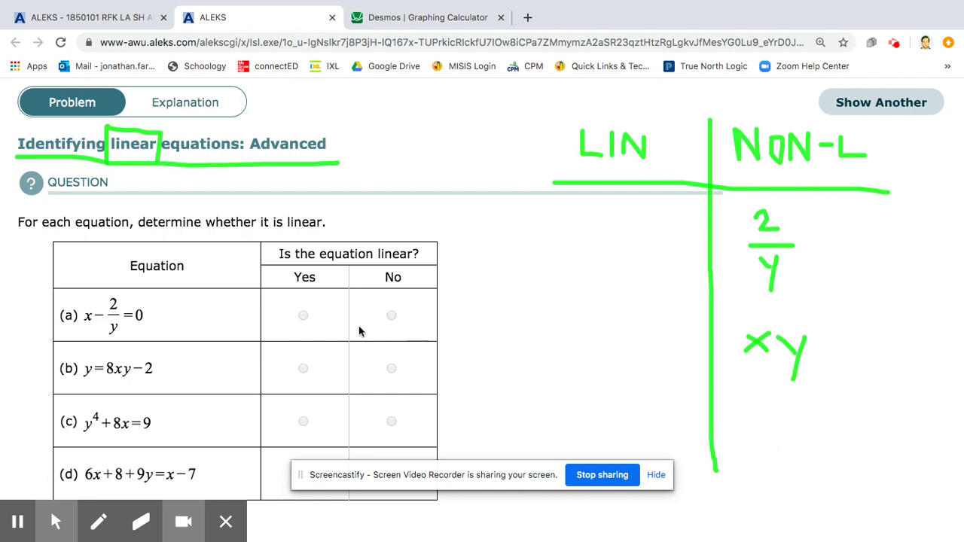
Write y⁴ below xy in the NON-L column with the pen.
{"action": "left_click", "coordinate": [99, 522]}
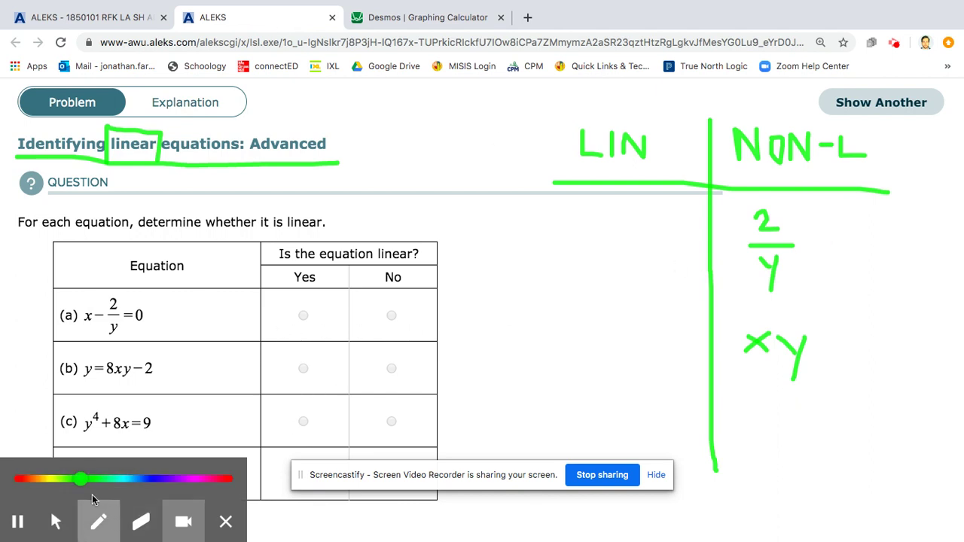
{"action": "mouse_move", "coordinate": [753, 427]}
{"action": "left_mouse_down"}
{"action": "mouse_move", "coordinate": [778, 425]}
{"action": "mouse_move", "coordinate": [773, 467]}
{"action": "left_mouse_up"}
{"action": "left_click_drag", "start_coordinate": [788, 407], "coordinate": [795, 423]}
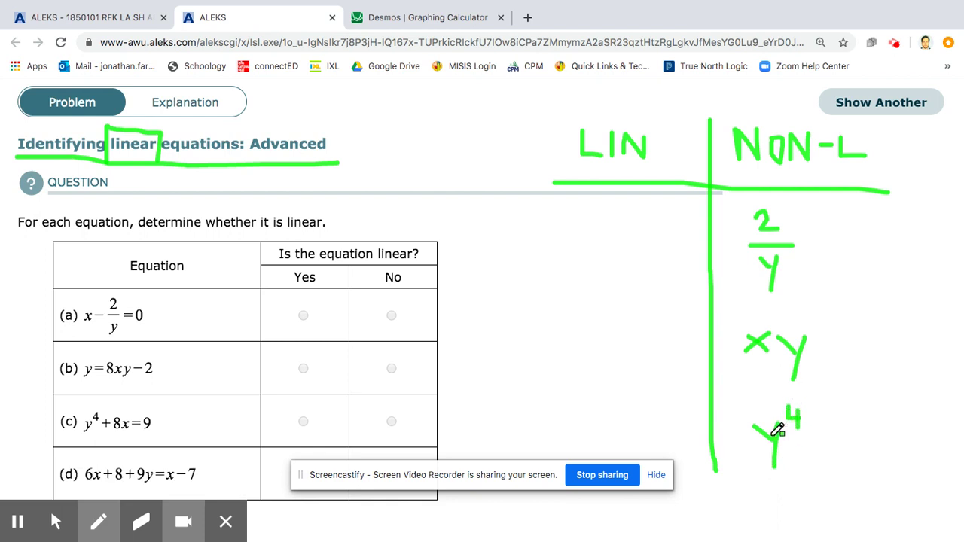